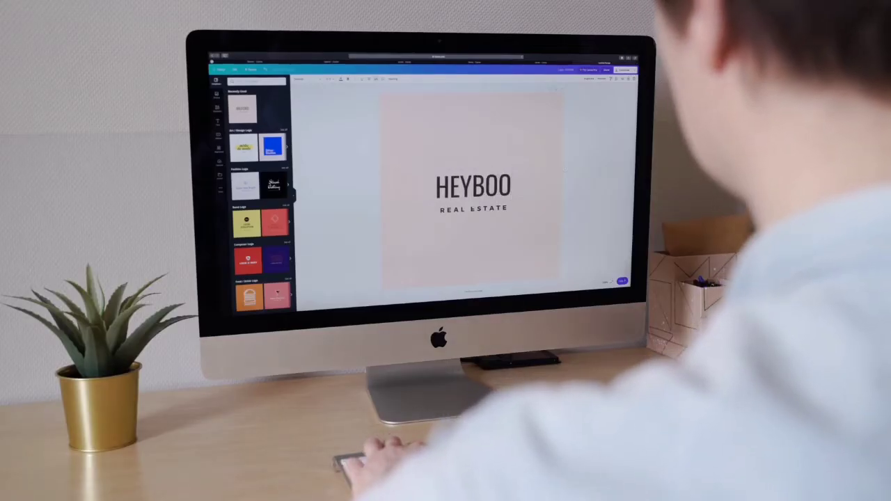
- Enter 'RING SLINGS' and try several background colours, starting with grey
type("RING SLINGS")
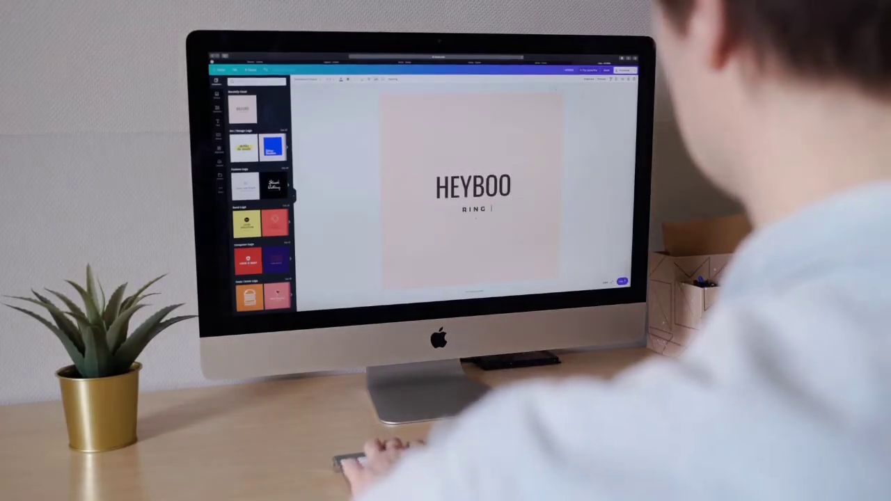
left_click(304, 79)
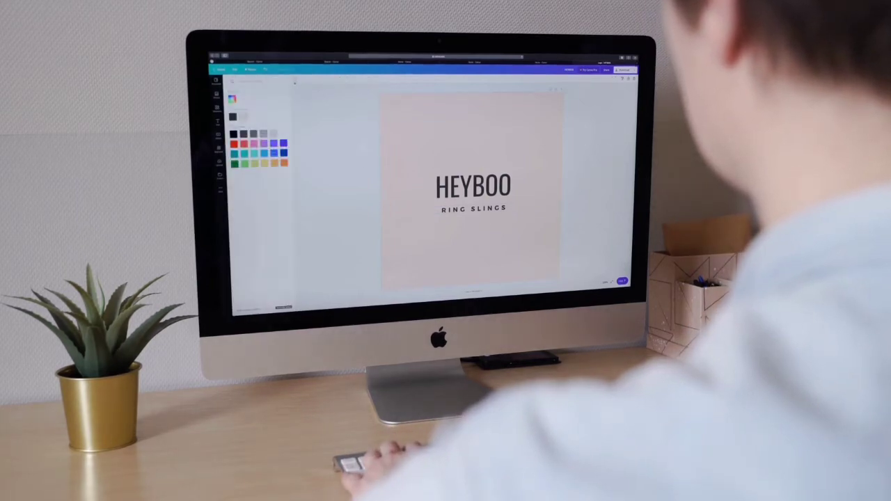
left_click(263, 134)
left_click(253, 134)
left_click(253, 153)
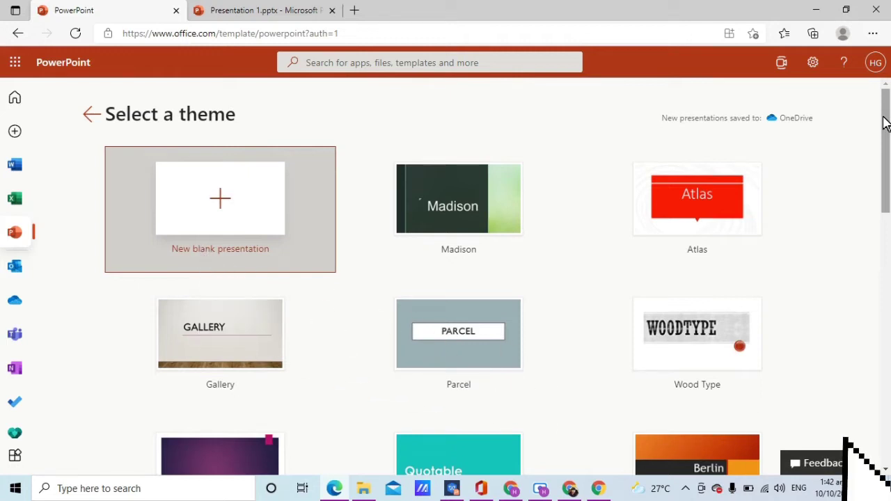
- Scroll down to Ion Boardroom and start Presentation 2 with that theme
left_click_drag(885, 122, 887, 193)
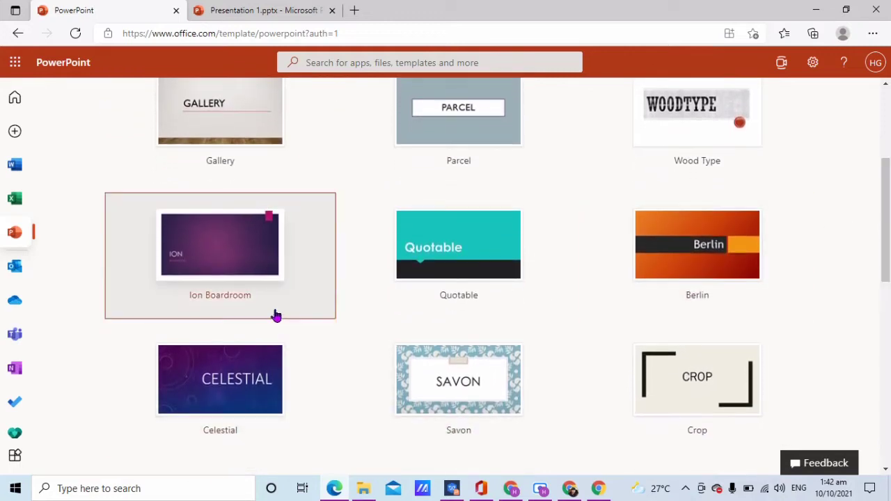
left_click(225, 270)
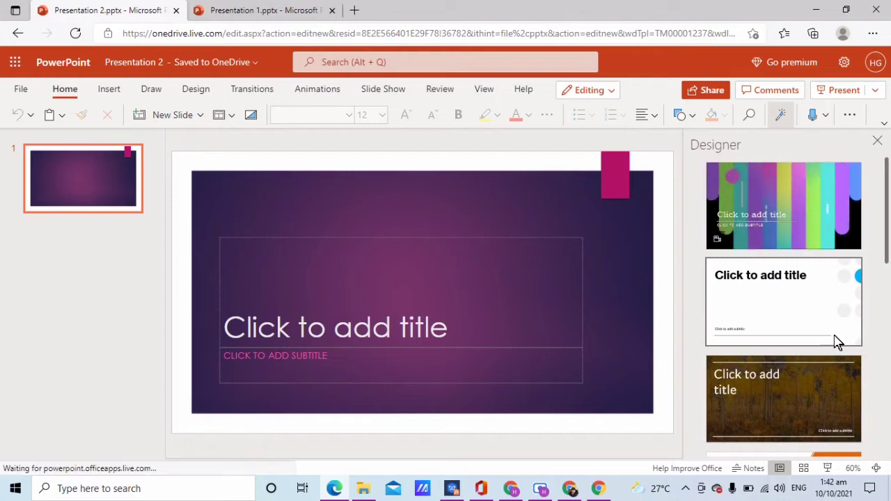
- Close the Designer pane beside the Ion Boardroom title slide
left_click(878, 141)
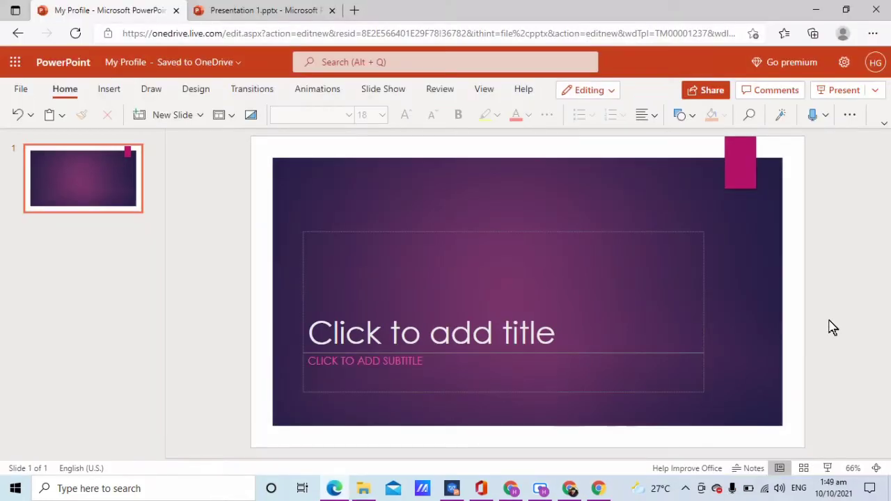
- Type 'My Profile' as the first slide's title
left_click(545, 330)
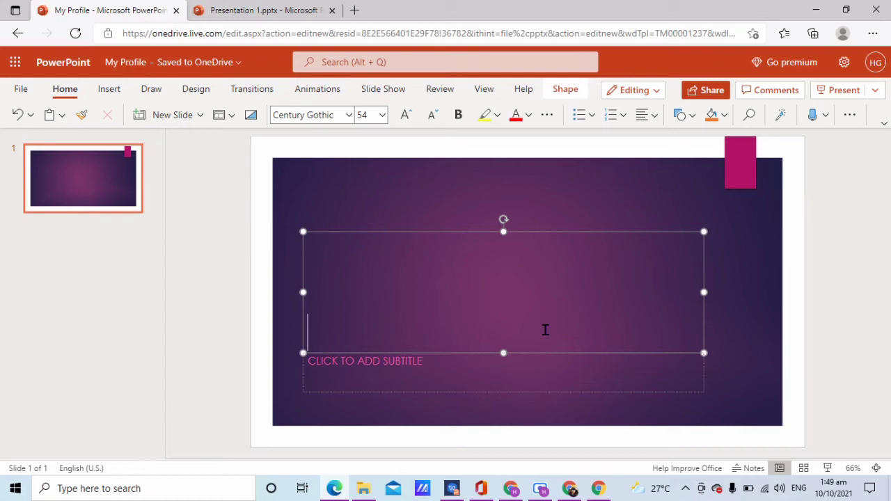
type("My Profile")
left_click(838, 340)
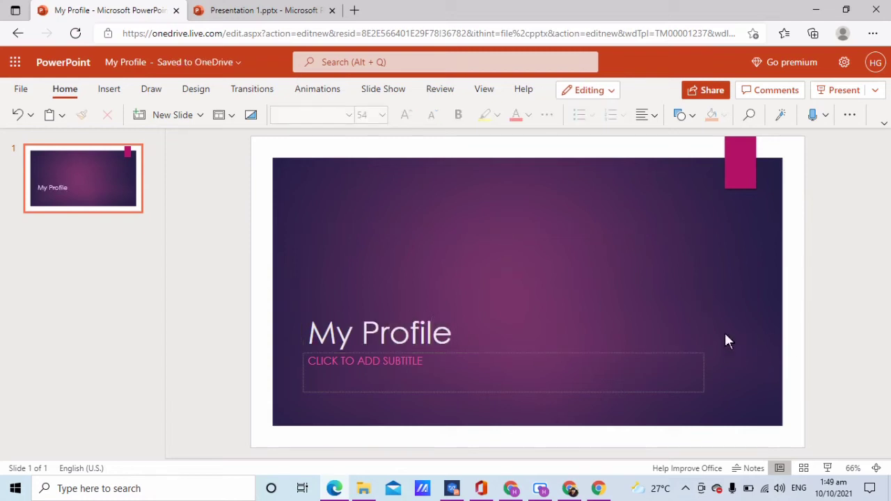
- Set the title to Arial Black, enlarge it two sizes, and delete the empty subtitle box
left_click(463, 333)
double_click(460, 333)
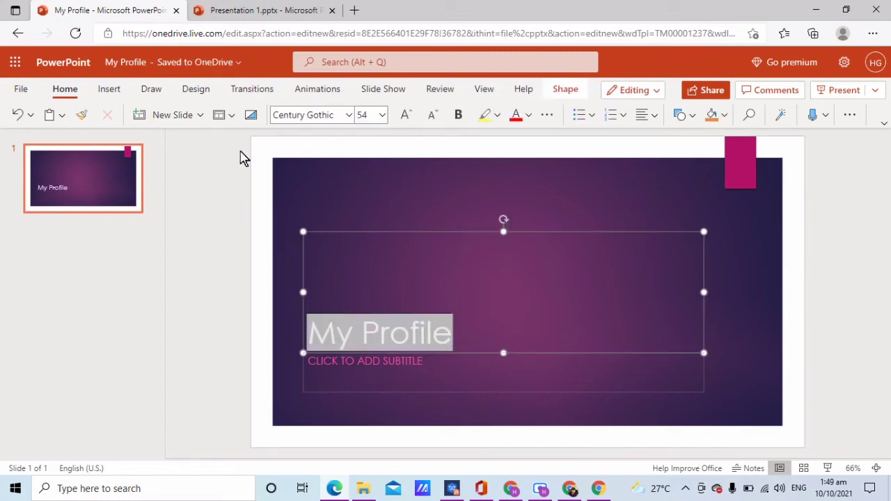
left_click(350, 114)
left_click(338, 156)
left_click(407, 115)
left_click(407, 116)
left_click(407, 116)
left_click(406, 116)
left_click(407, 116)
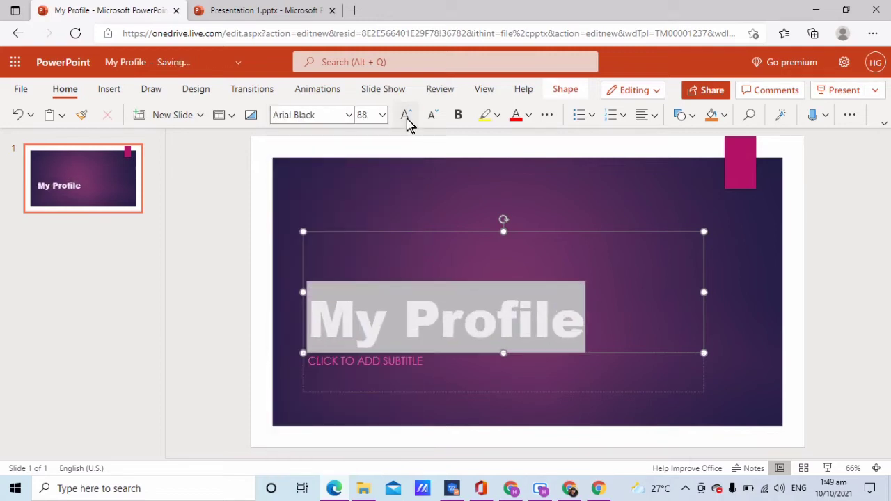
left_click(407, 116)
left_click(506, 369)
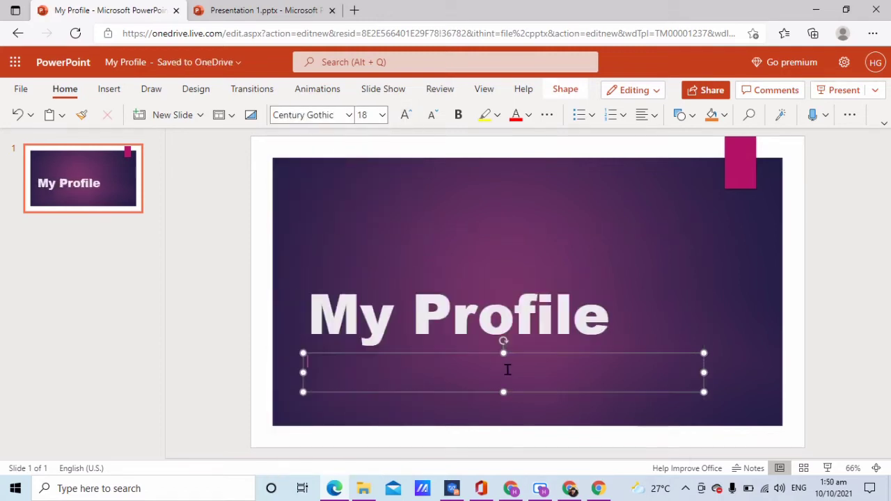
key("Delete")
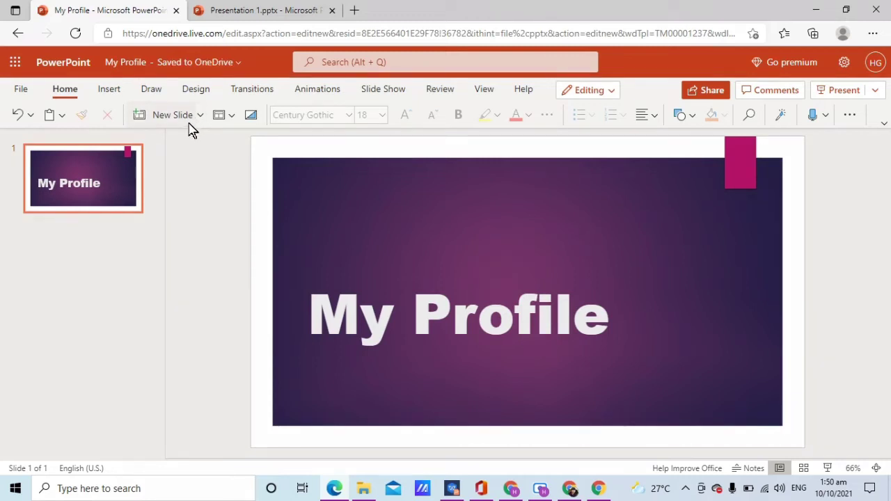
- Add a new slide with the Picture with Caption layout
left_click(199, 126)
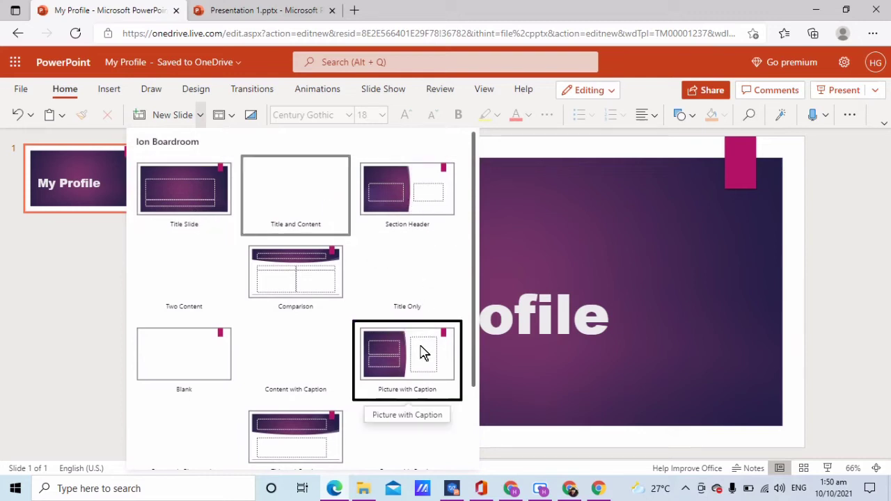
scroll(426, 393, "down", 1)
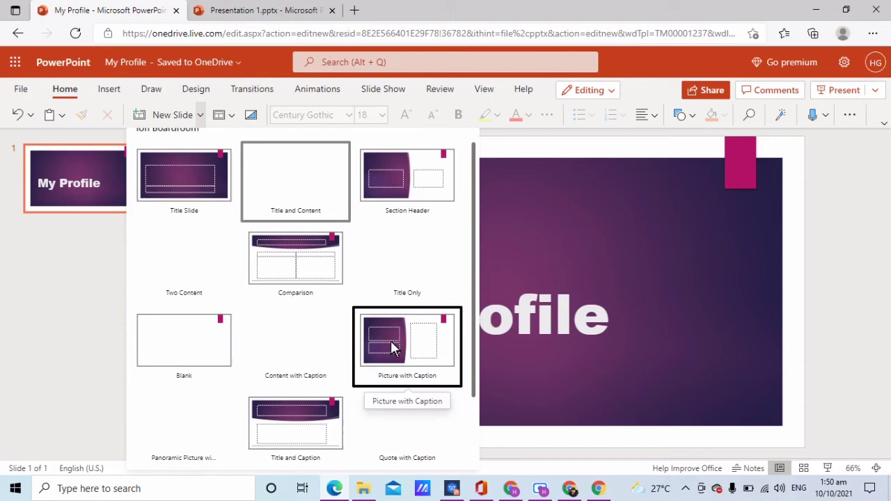
left_click(425, 353)
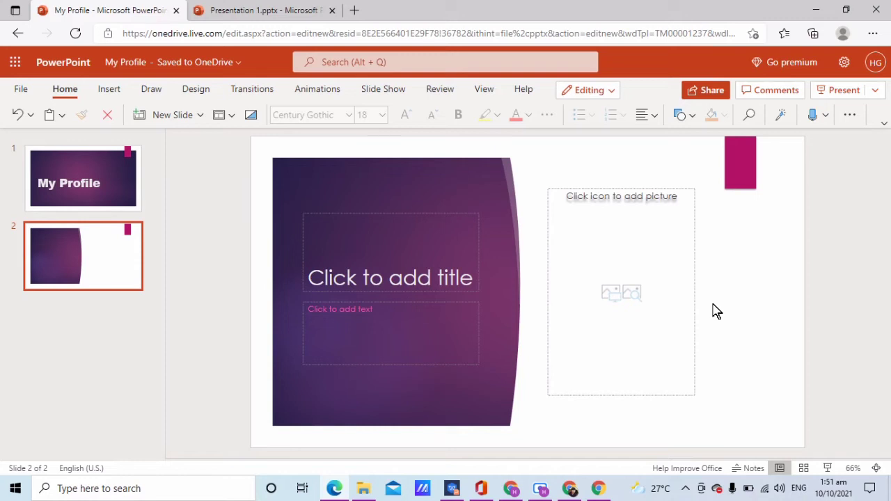
- Enter the student's name as the title and 'Grade 6 - Bonifacio' as the caption
left_click(431, 280)
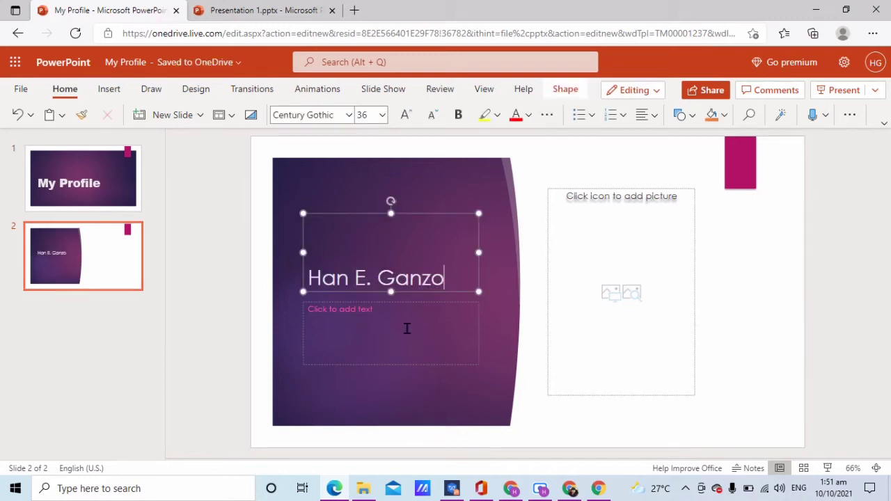
left_click(408, 327)
type("Grade 6 - Bonifacio")
key("Escape")
- Set the name to Arial Black, adjust its size, and bold the class line
key("shift+Tab")
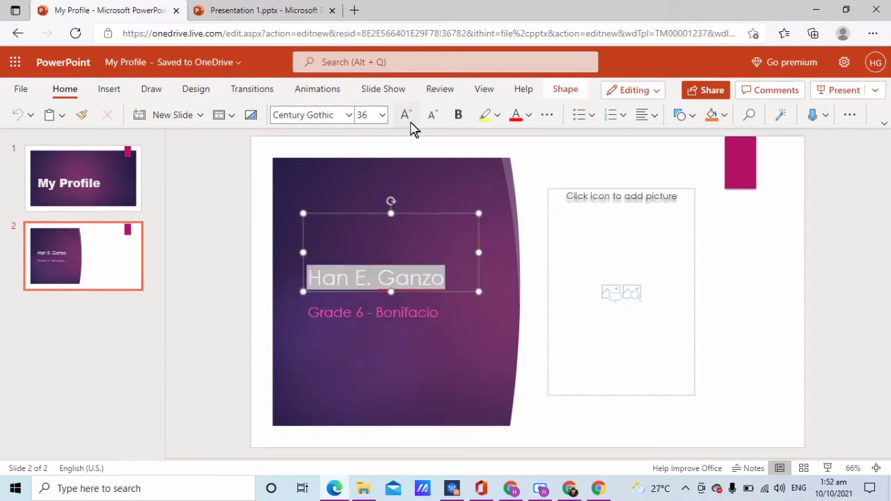
left_click(411, 124)
left_click(433, 115)
key("Tab")
left_click(458, 115)
left_click(786, 323)
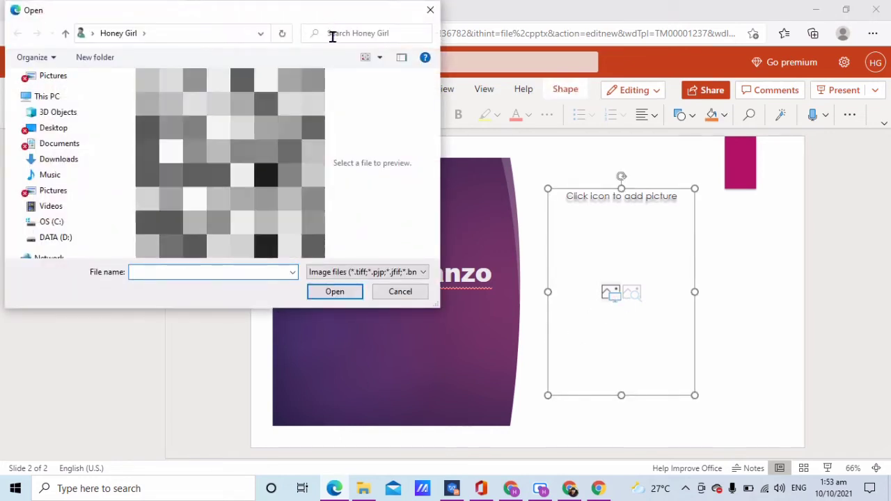
- Insert the first photo from Desktop > TEACH HONEY > STATION into the picture placeholder
left_click(78, 130)
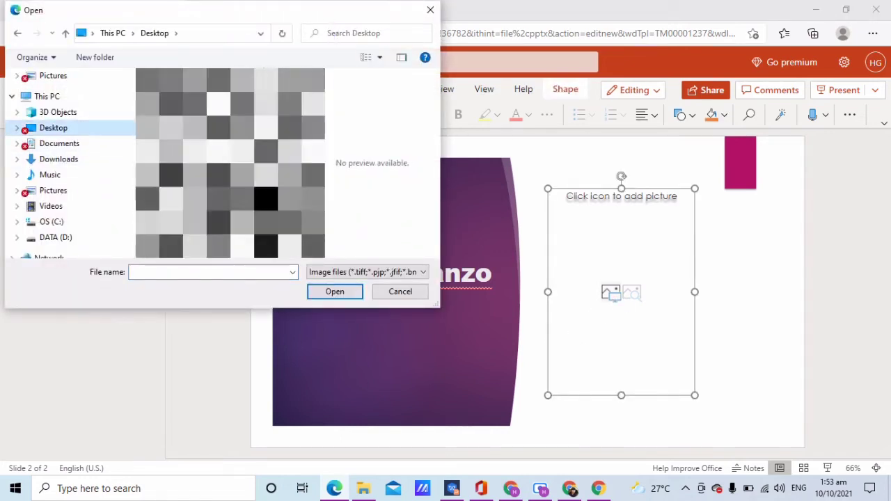
key("Return")
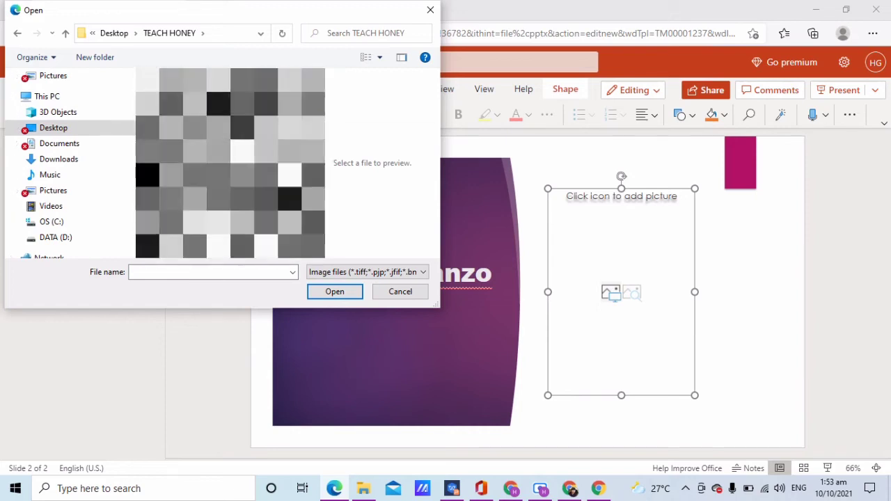
double_click(298, 100)
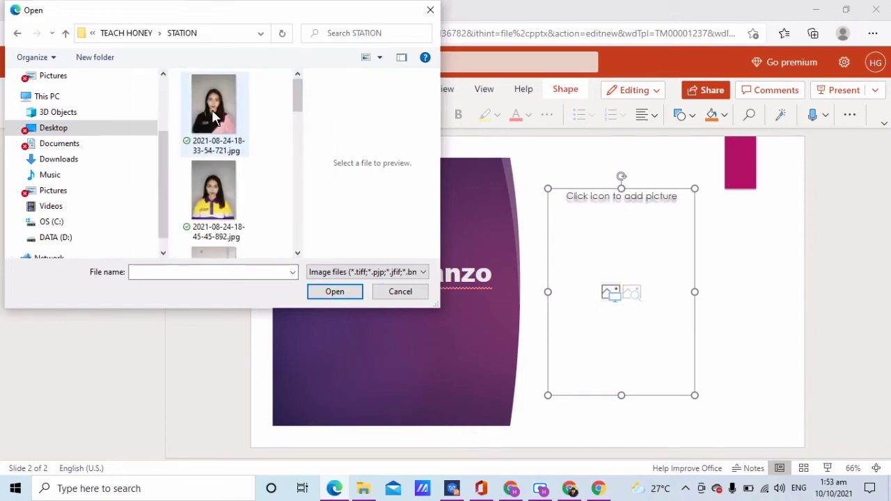
double_click(214, 117)
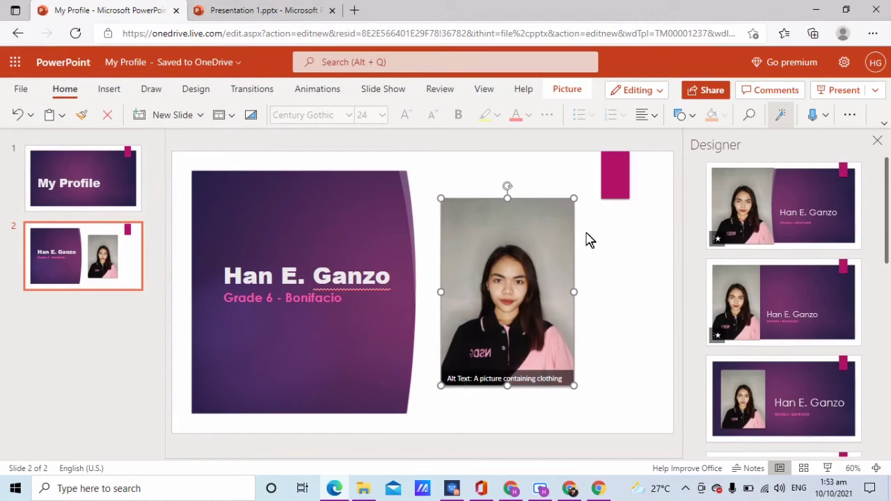
left_click(662, 333)
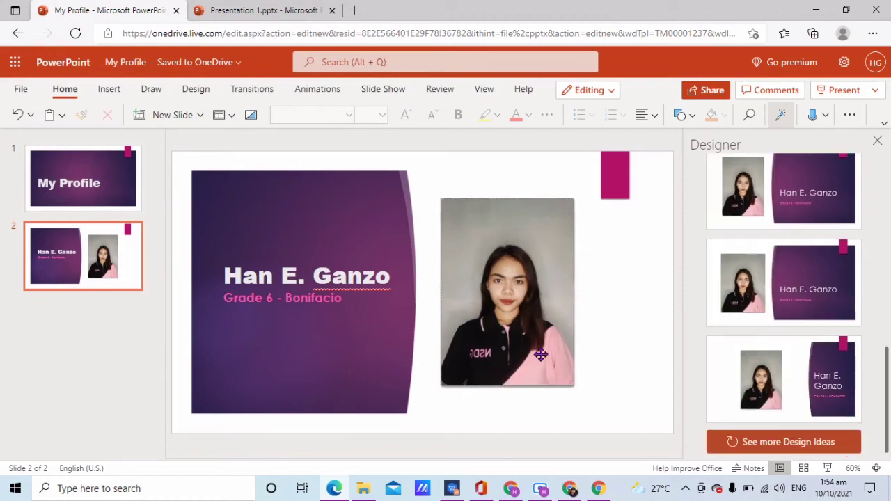
left_click(541, 355)
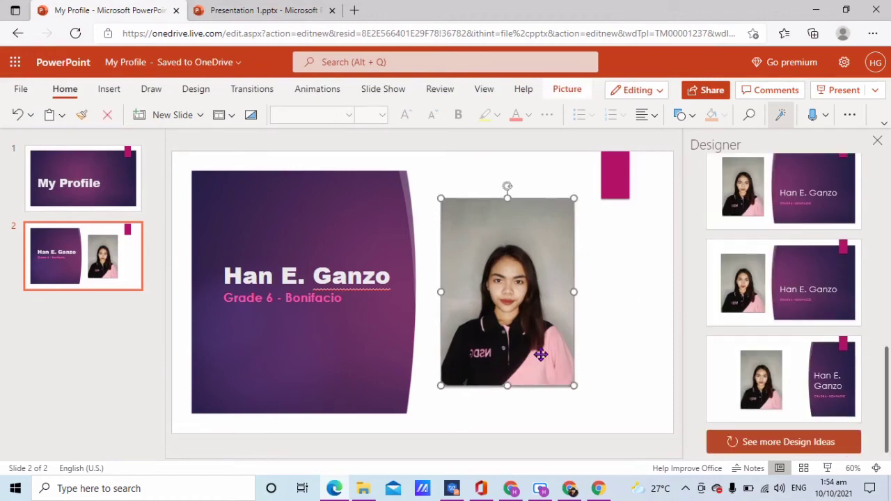
- Apply the thick black frame picture style to the student's photo
left_click(567, 90)
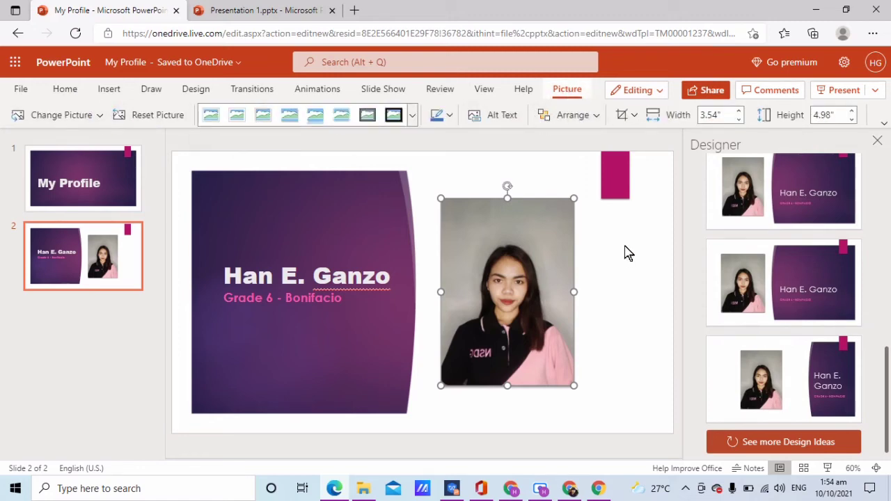
left_click(413, 115)
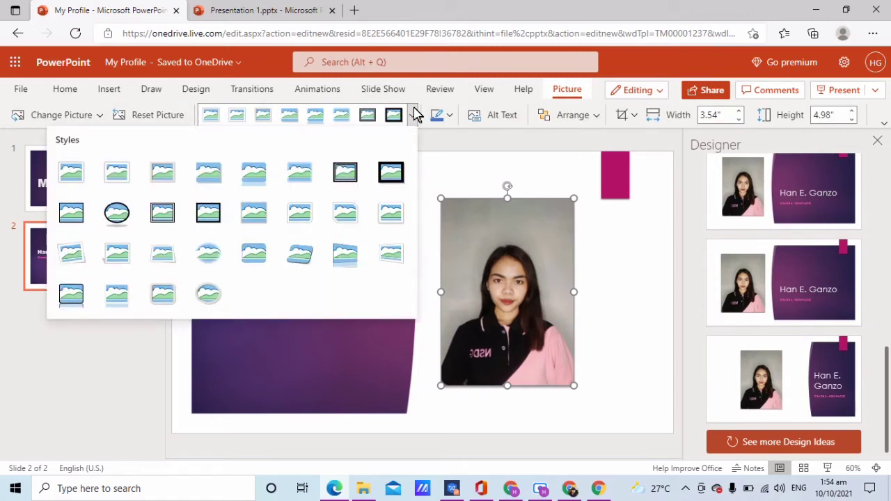
left_click(72, 174)
left_click(367, 119)
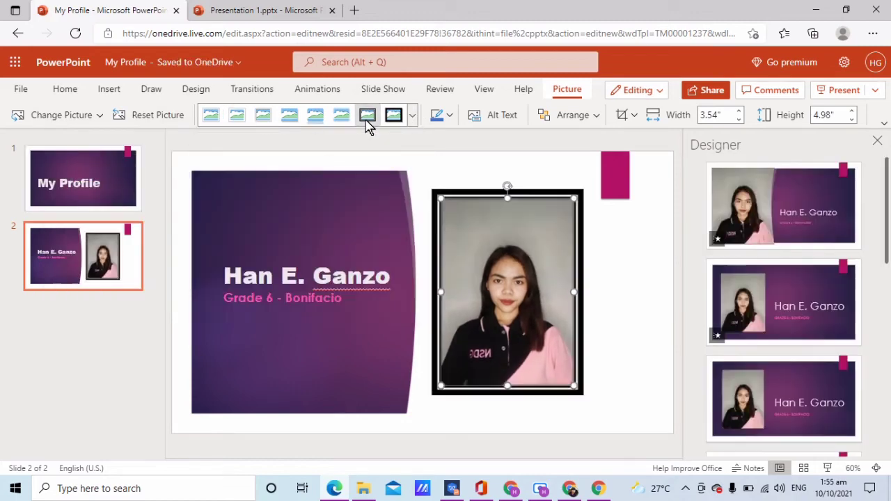
- Give the photo the white-frame style and set up slide 3 for an online video
left_click(211, 118)
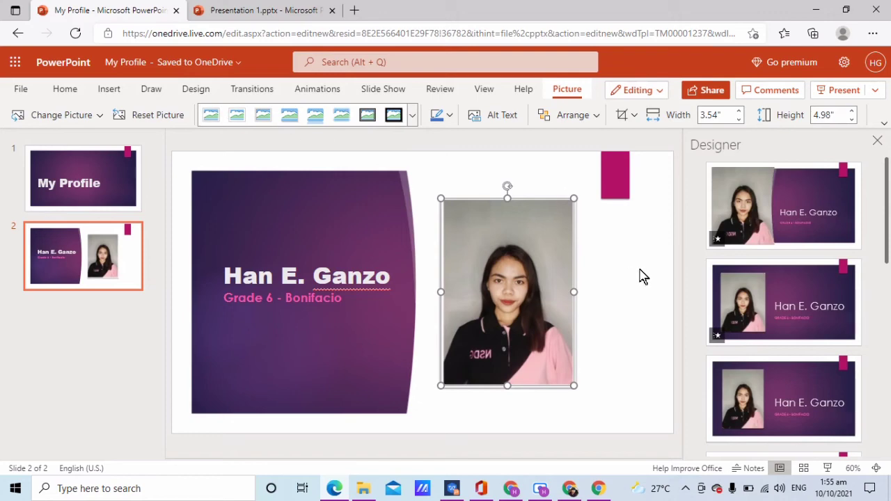
left_click(641, 275)
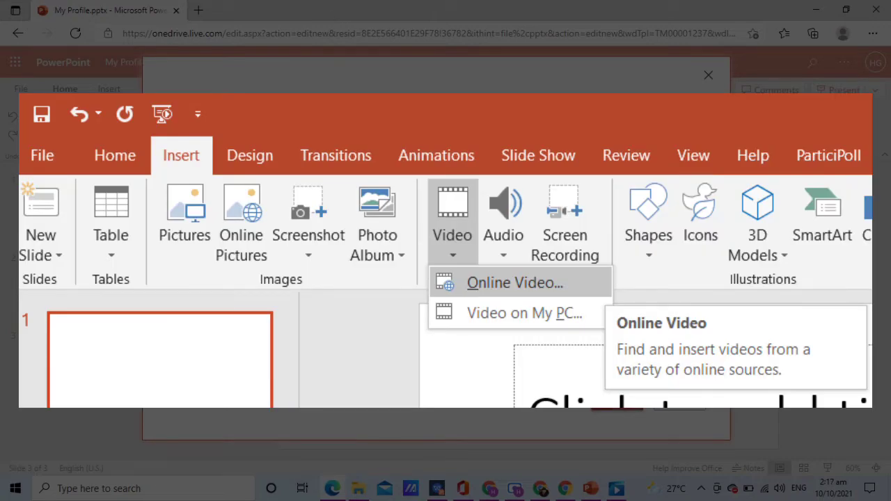
left_click(622, 411)
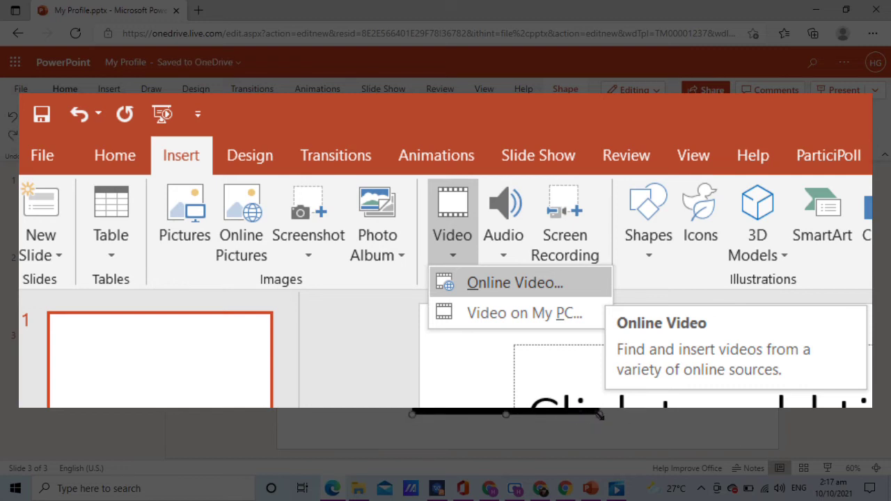
left_click_drag(600, 414, 646, 439)
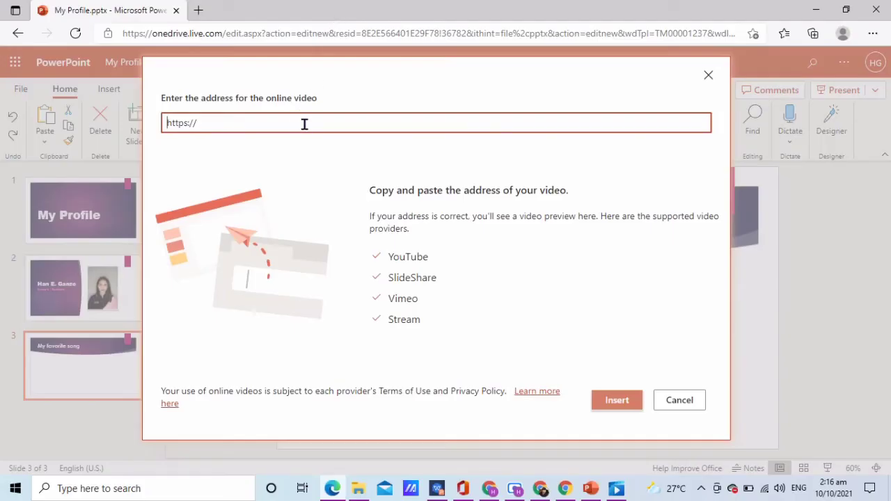
- Paste the BTS Dynamite YouTube link, insert it, and enlarge it under 'My favorite song'
left_click(304, 124)
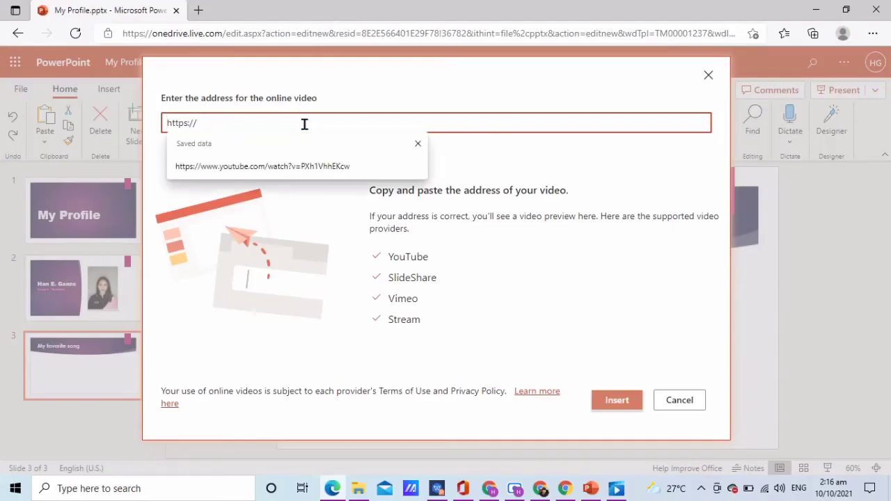
type("https://www.youtube.com/watch?v=gdZLi9oWNZg")
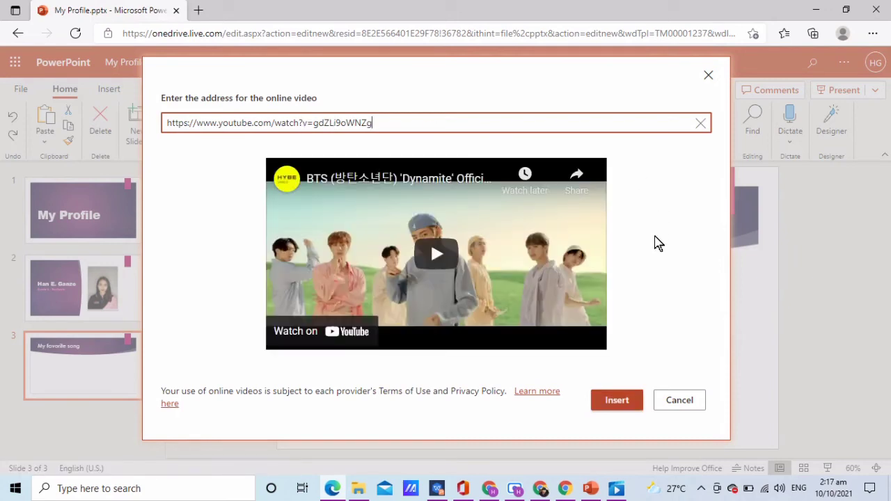
left_click(619, 404)
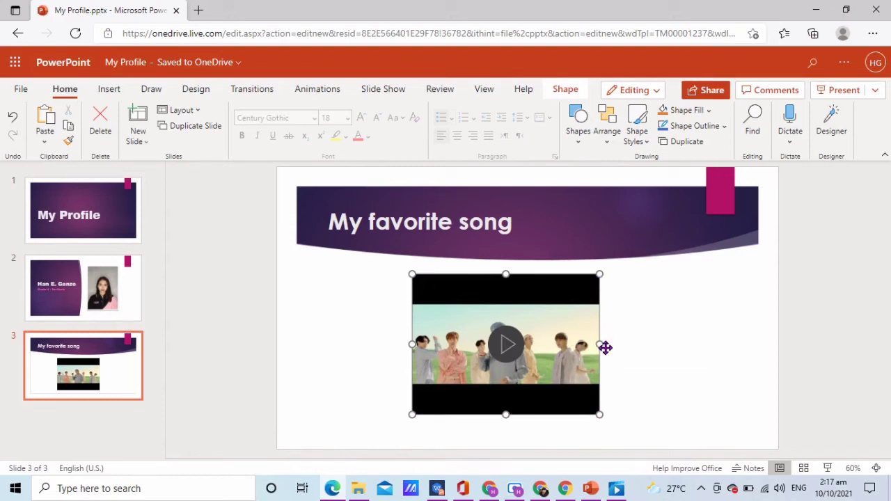
left_click_drag(605, 348, 642, 348)
left_click_drag(599, 416, 650, 451)
left_click_drag(564, 390, 559, 380)
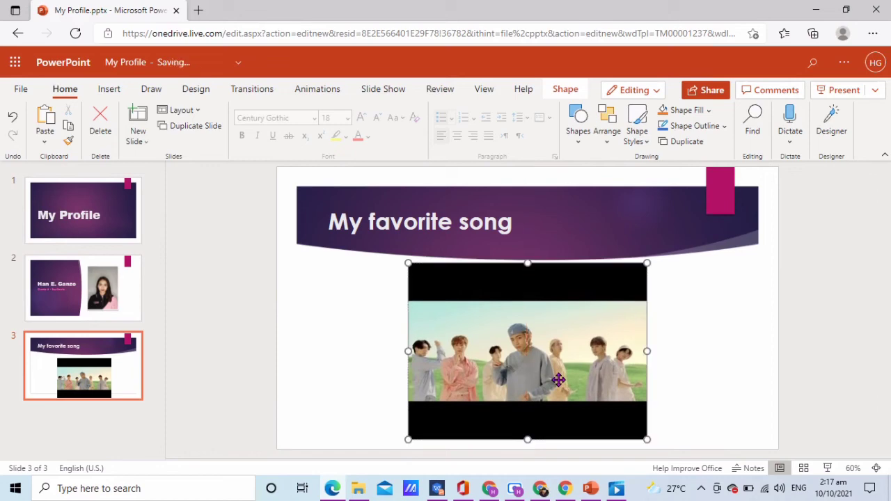
left_click(731, 351)
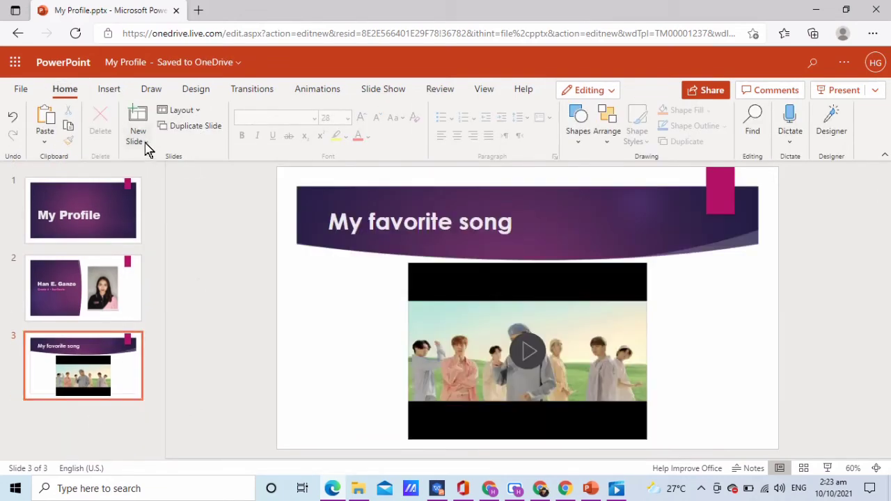
- Add a Content with Caption slide titled 'My friends'
left_click(143, 142)
left_click(308, 388)
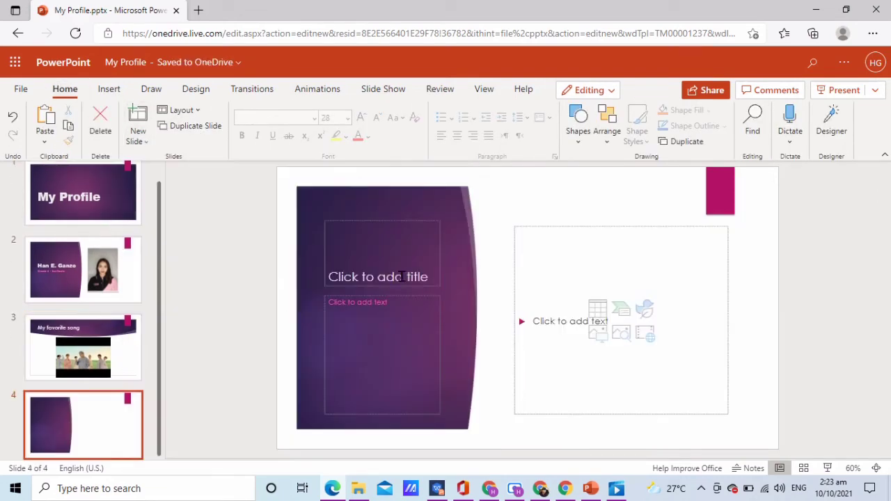
left_click(401, 277)
type("My friends")
- Make the 'My friends' title bold and two sizes larger
key("ctrl+a")
key("ctrl+b")
left_click(361, 117)
left_click(361, 117)
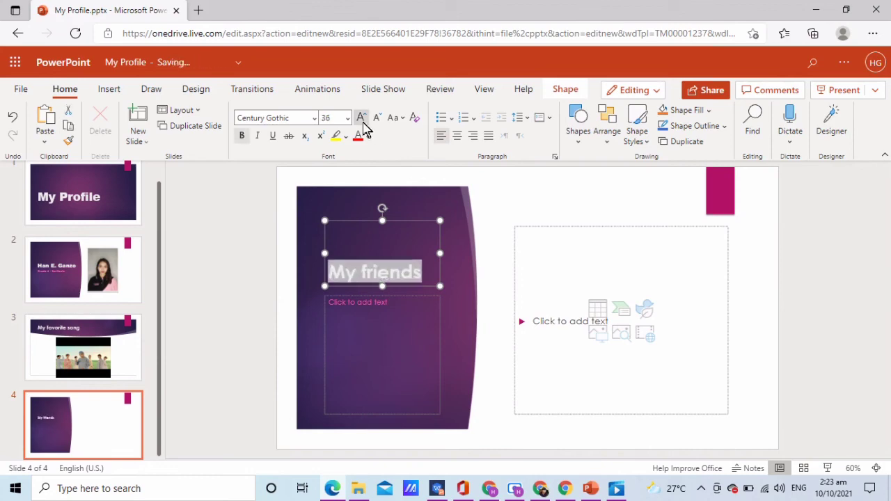
left_click(362, 117)
left_click(362, 117)
left_click(443, 342)
left_click_drag(328, 233, 409, 279)
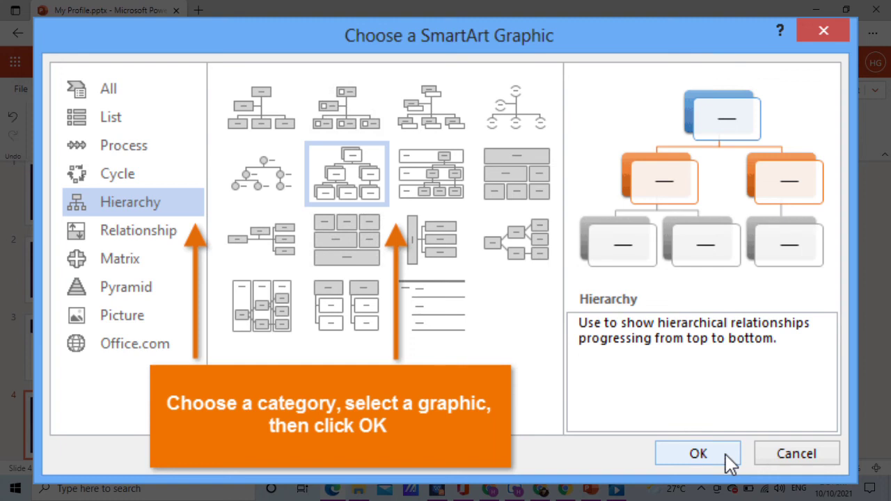
- Insert the SmartArt graphic on slide 4 and enter the five friends' names, one per bullet
left_click(725, 455)
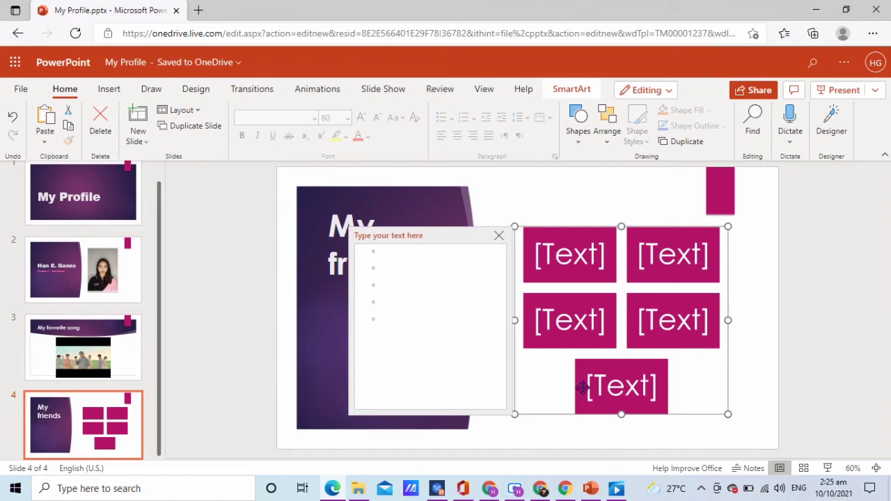
left_click(427, 256)
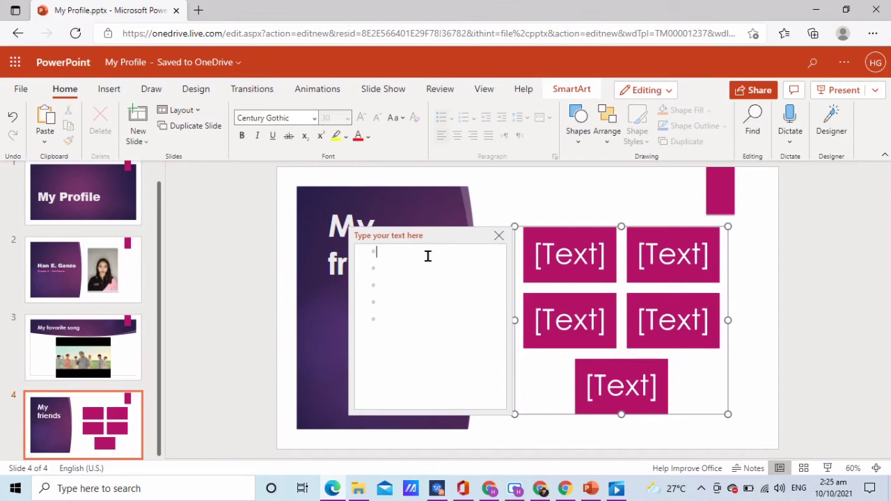
type("Francesca")
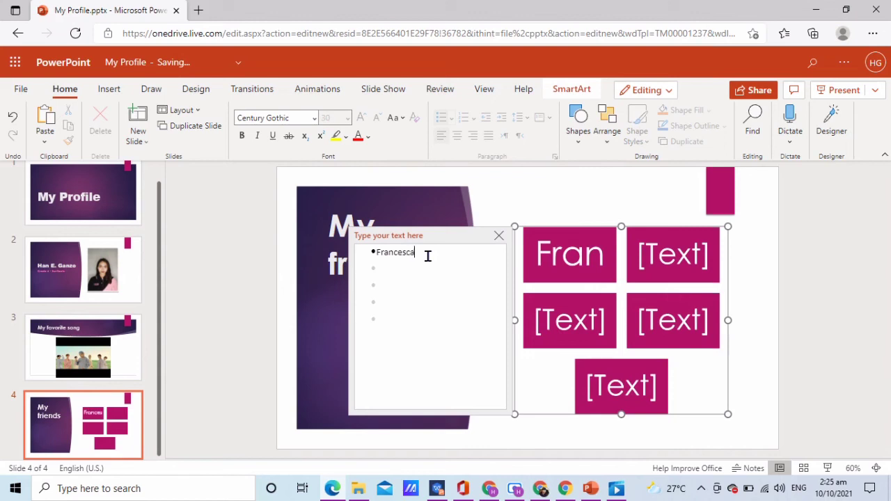
key("Return")
type("Janin")
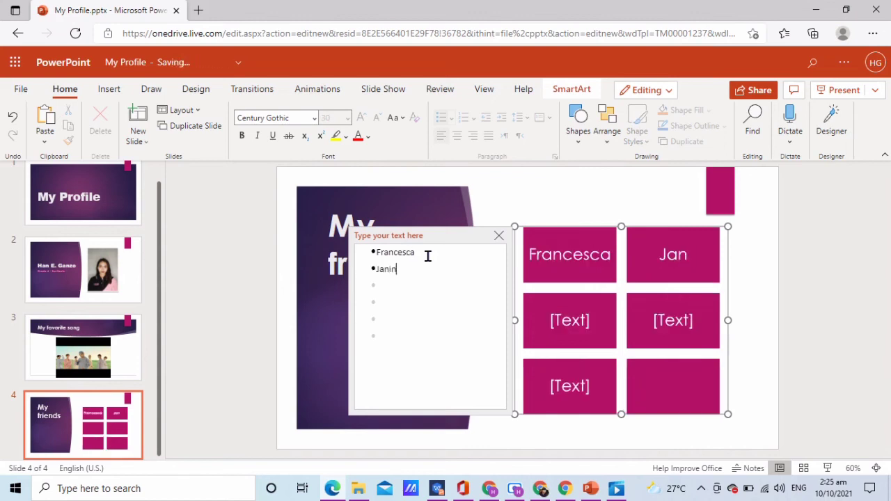
type("e Michelle")
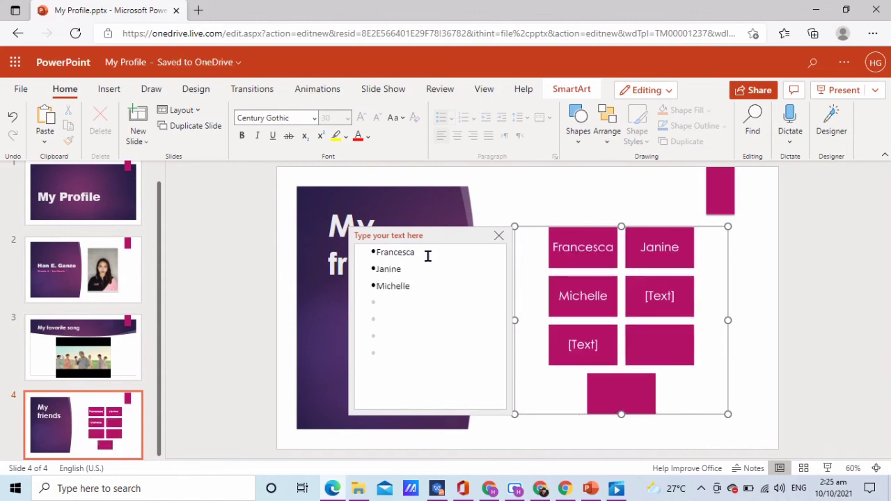
key("Return")
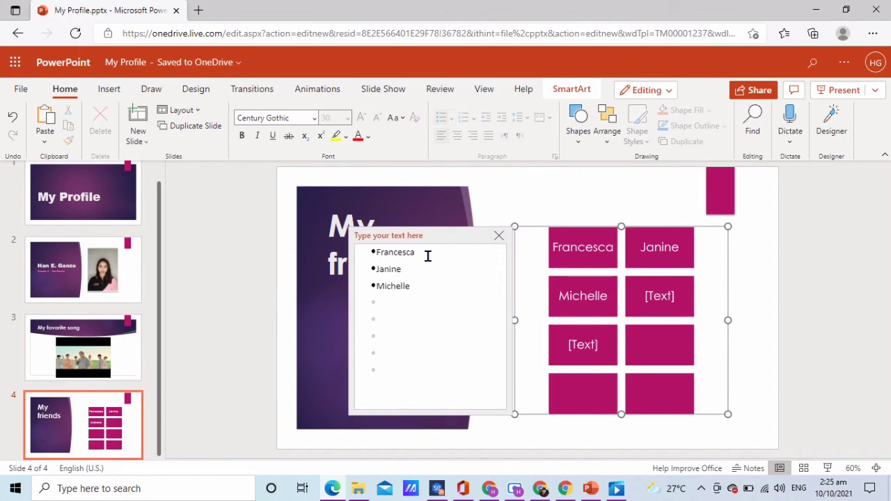
type("Marjorie")
key("Return")
type("Geraldine")
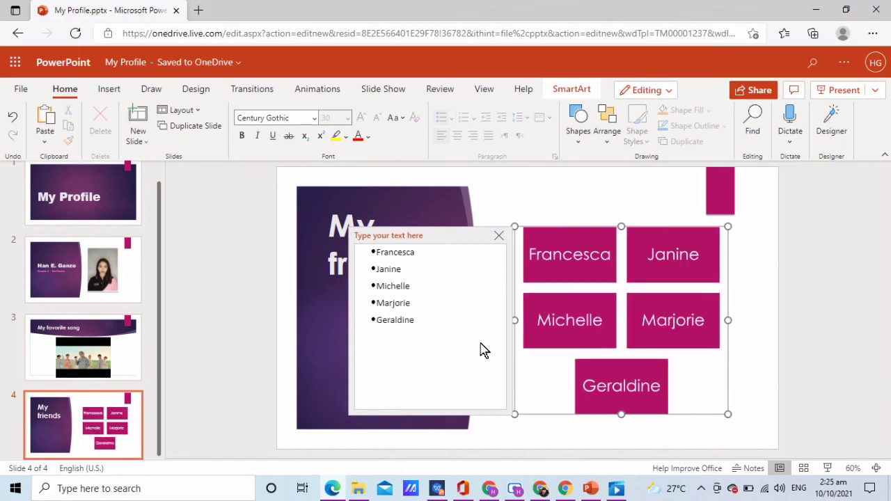
left_click(808, 359)
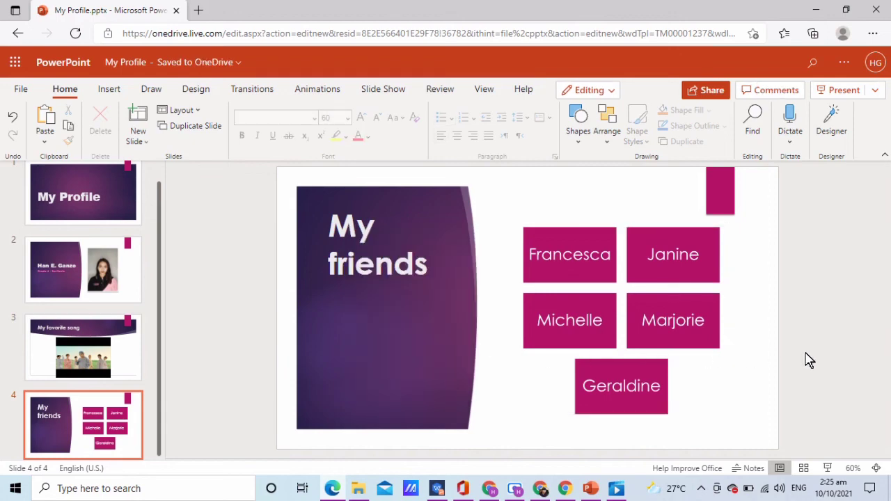
- Switch the friends diagram to a cycle layout with the Intense Effect style
right_click(684, 359)
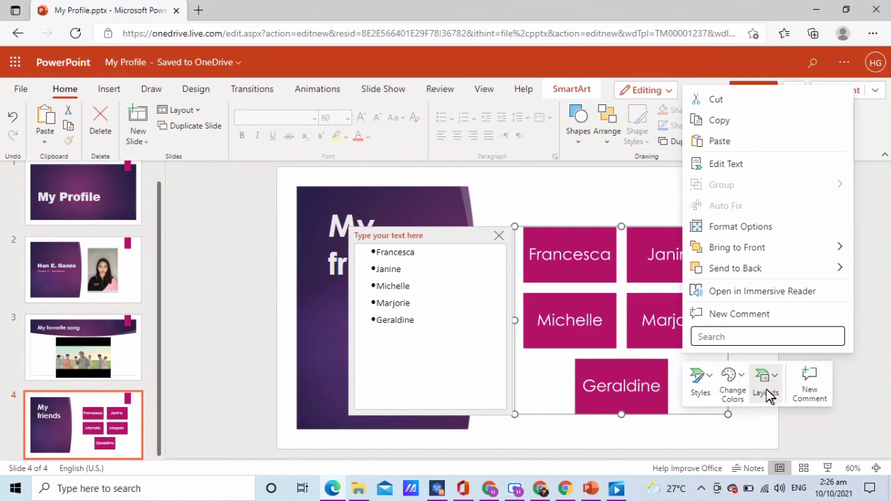
left_click(703, 389)
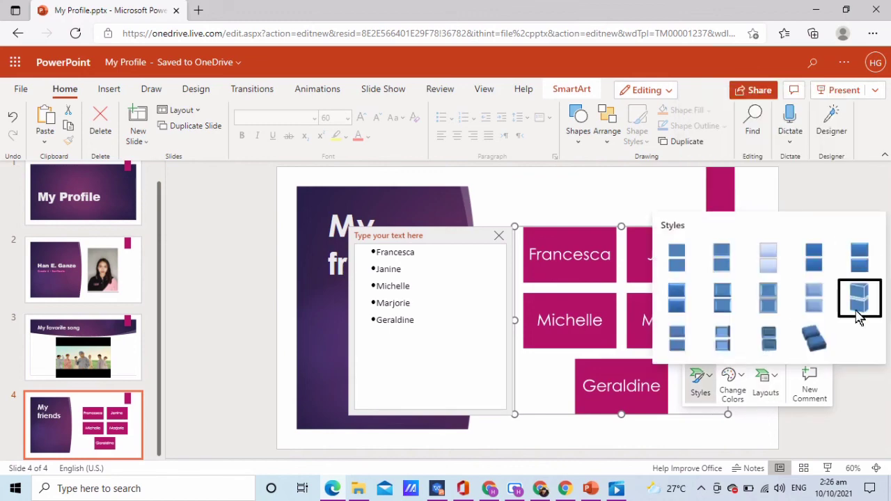
left_click(810, 346)
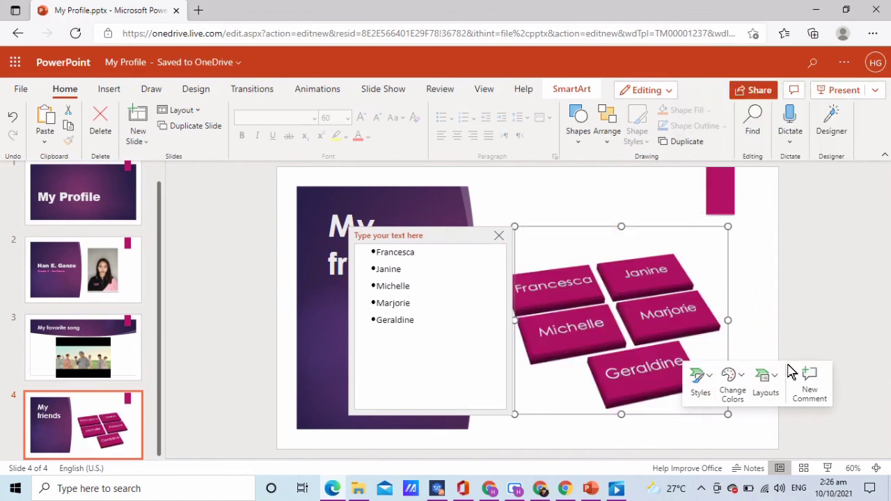
left_click(766, 383)
left_click(515, 294)
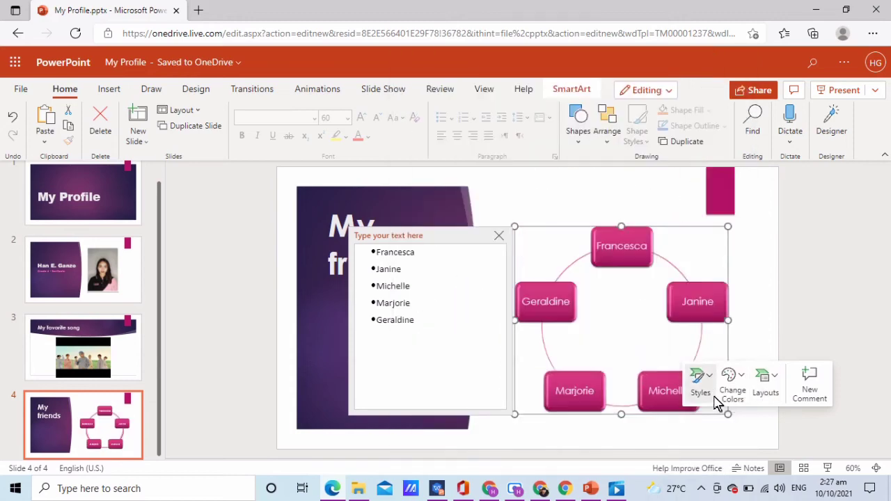
left_click(700, 383)
left_click(859, 263)
- Recolour the diagram shapes dark purple
left_click(732, 387)
left_click(676, 184)
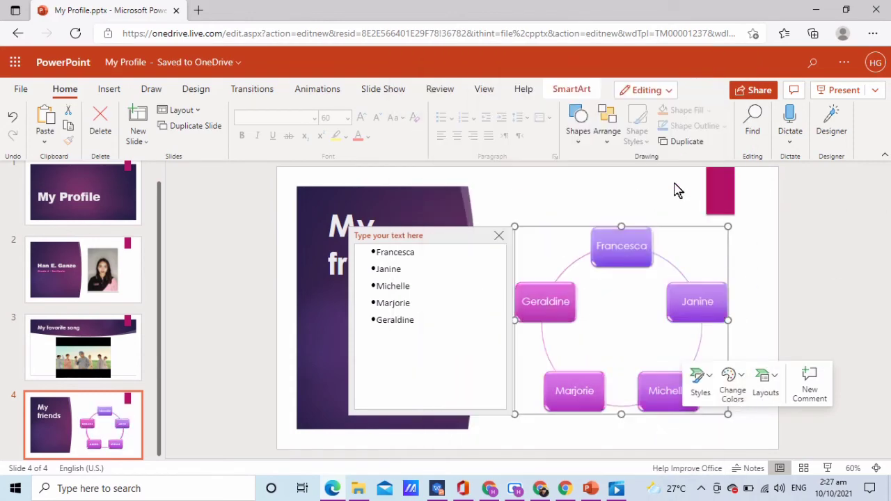
left_click(733, 386)
left_click(457, 237)
left_click(732, 386)
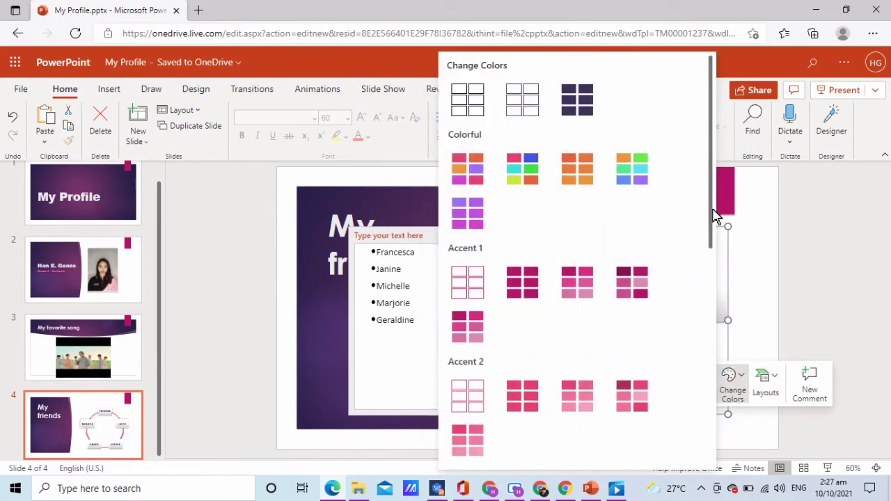
left_click(629, 166)
- Set all names to Arial Black, then enlarge the diagram and move it up-left
left_click(462, 281)
key("ctrl+a")
left_click(314, 118)
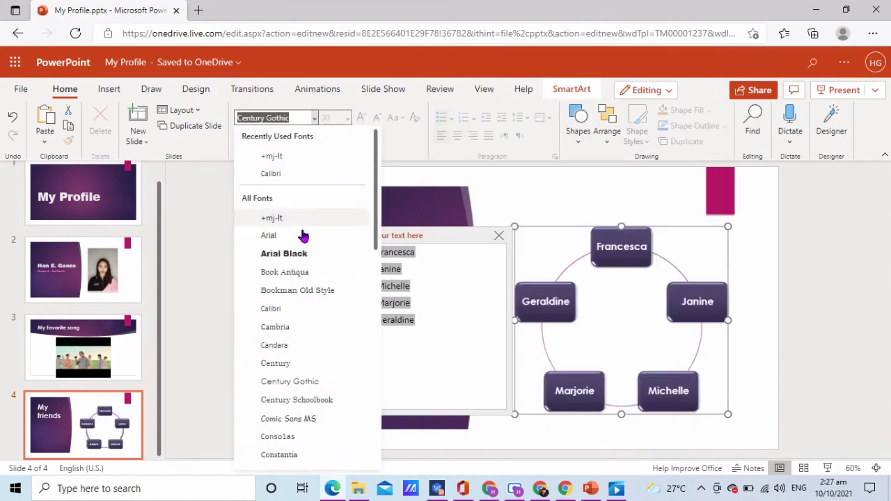
left_click(278, 255)
left_click_drag(728, 225, 745, 210)
left_click_drag(670, 333, 668, 319)
left_click(857, 351)
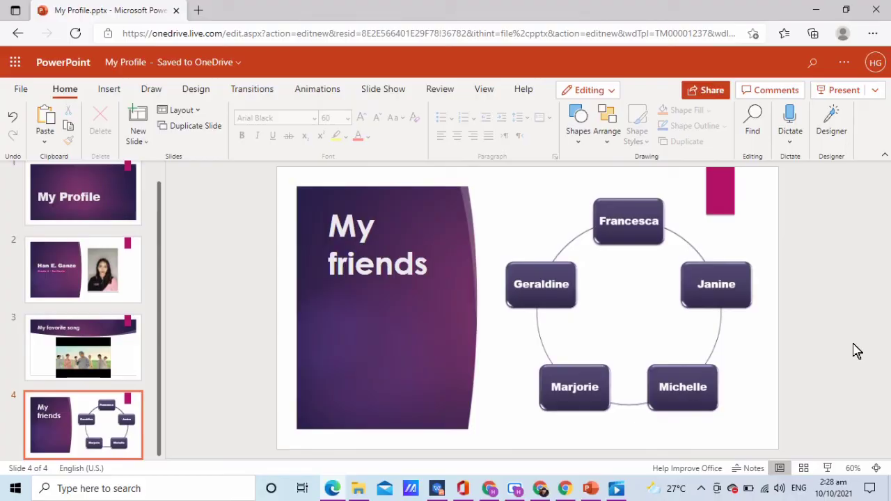